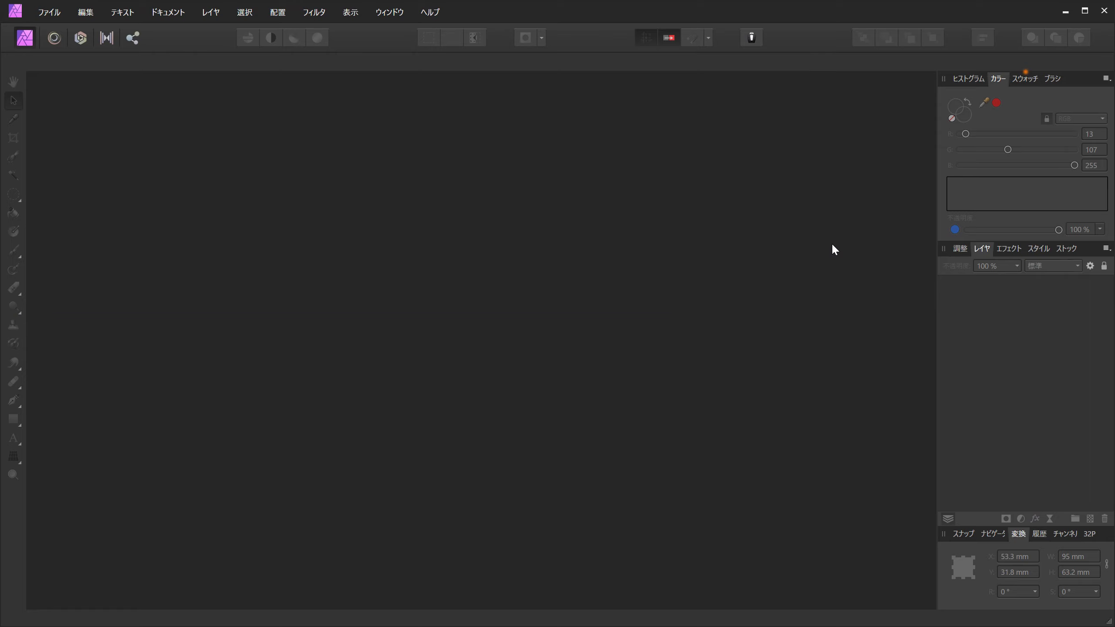
Create a new blank A4 portrait document (210 × 297 mm, 300 DPI, transparent background).
click(42, 14)
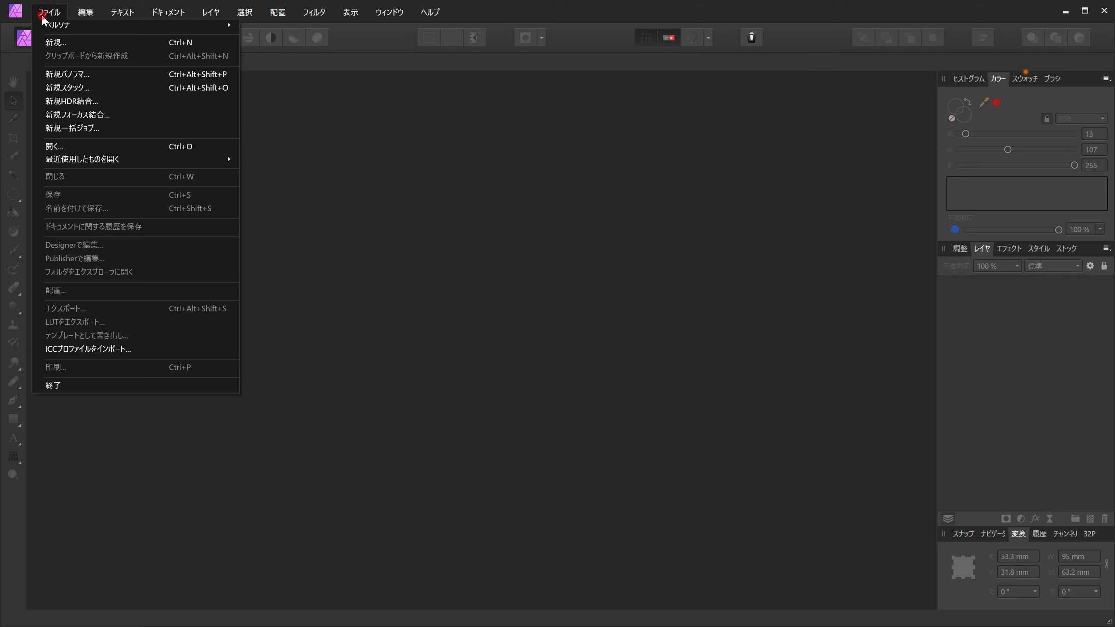
click(61, 41)
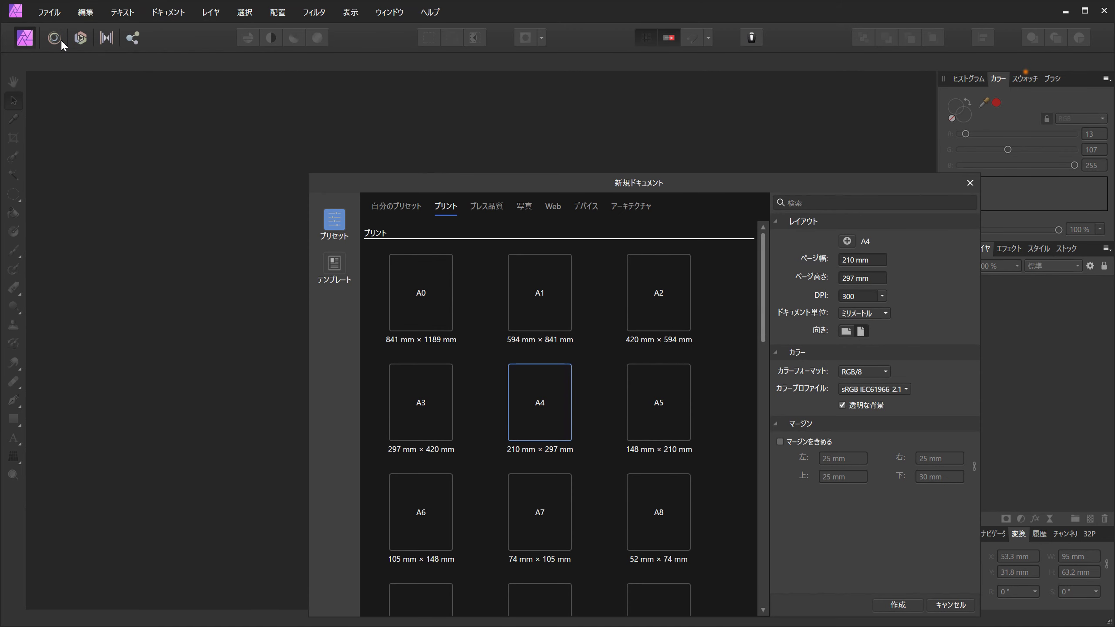
double_click(528, 397)
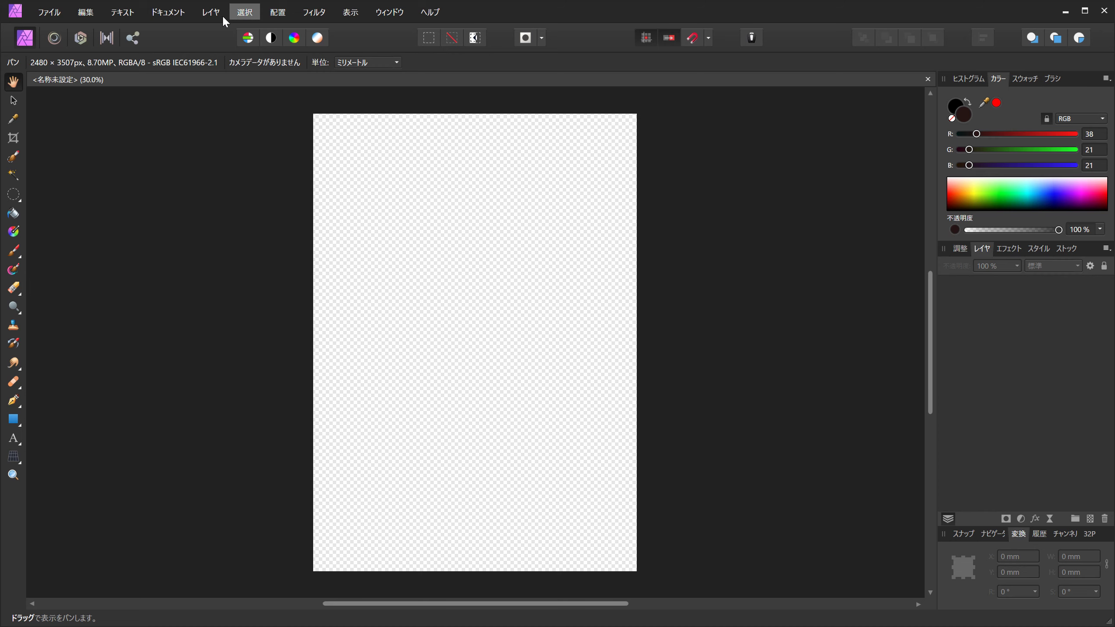
click(203, 12)
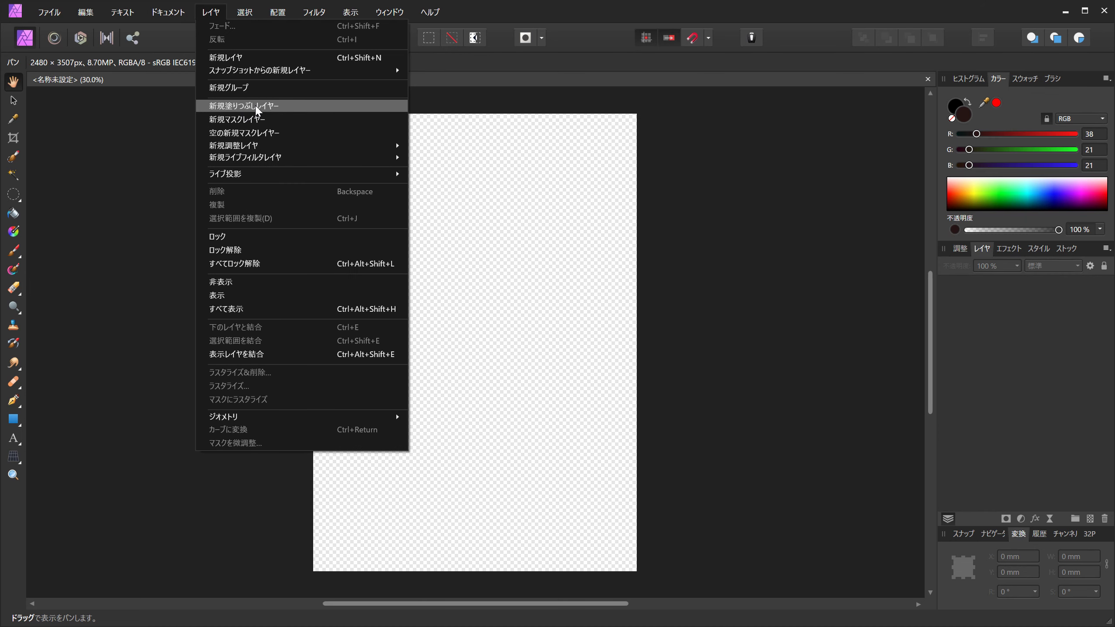
Add a page-covering fill layer coloured bright blue (R0 G126 B235).
click(257, 109)
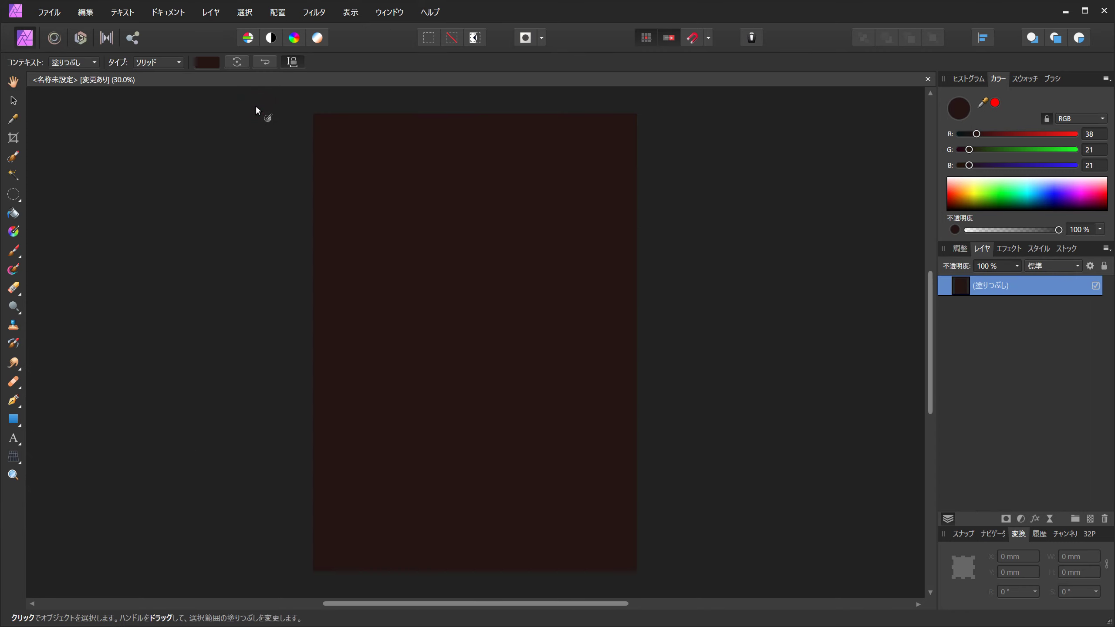
click(1041, 197)
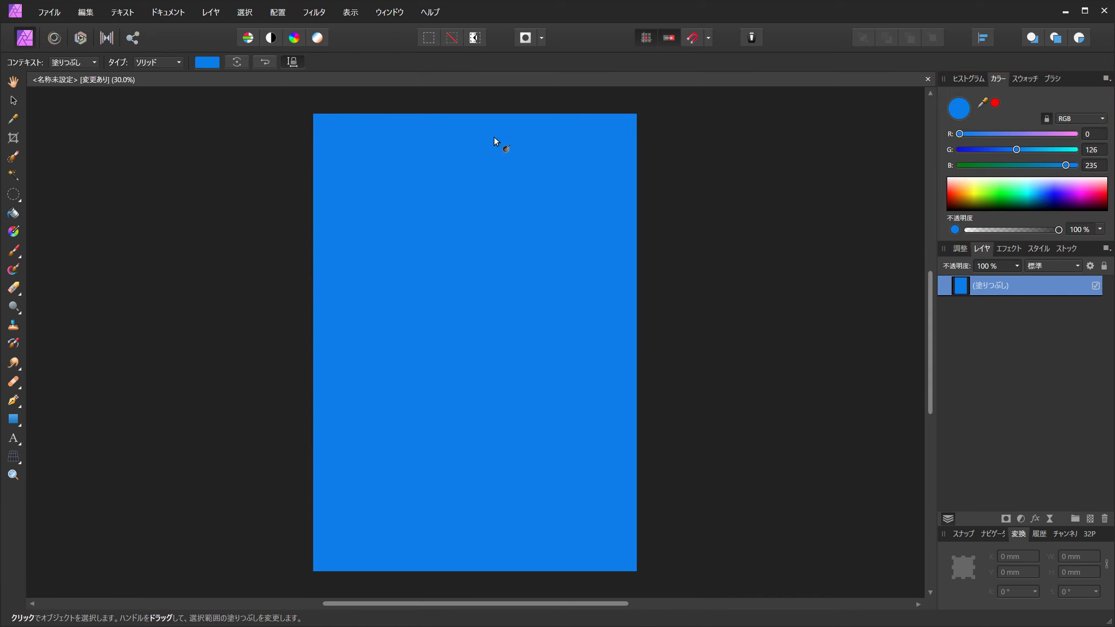
click(44, 16)
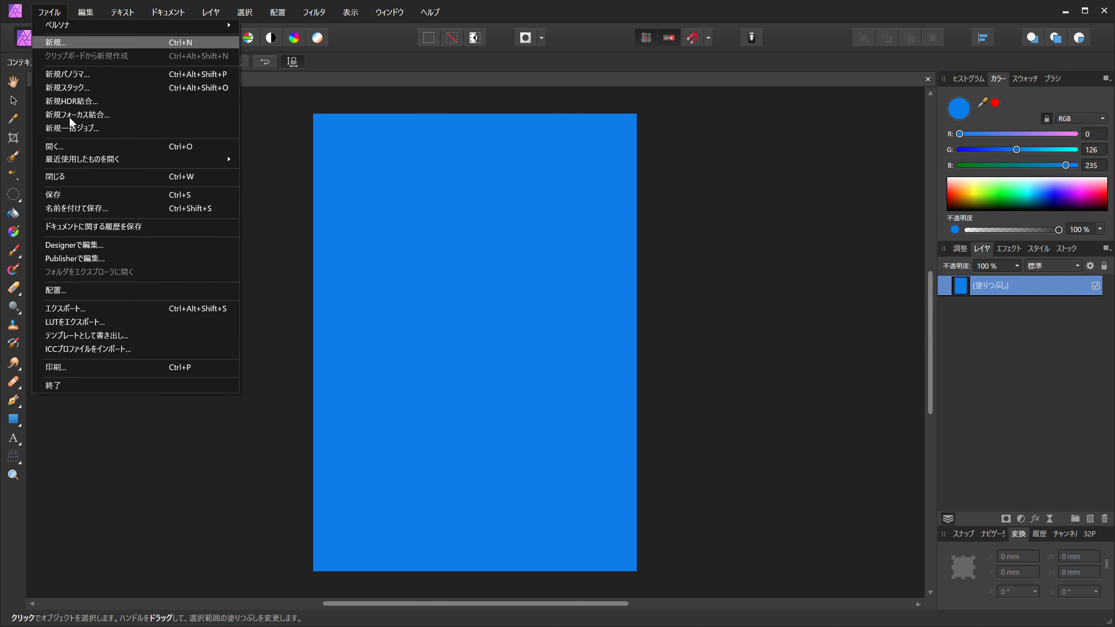
Place the propeller-plane .afphoto file near the page top at about 101.3 × 67.3 mm.
click(76, 288)
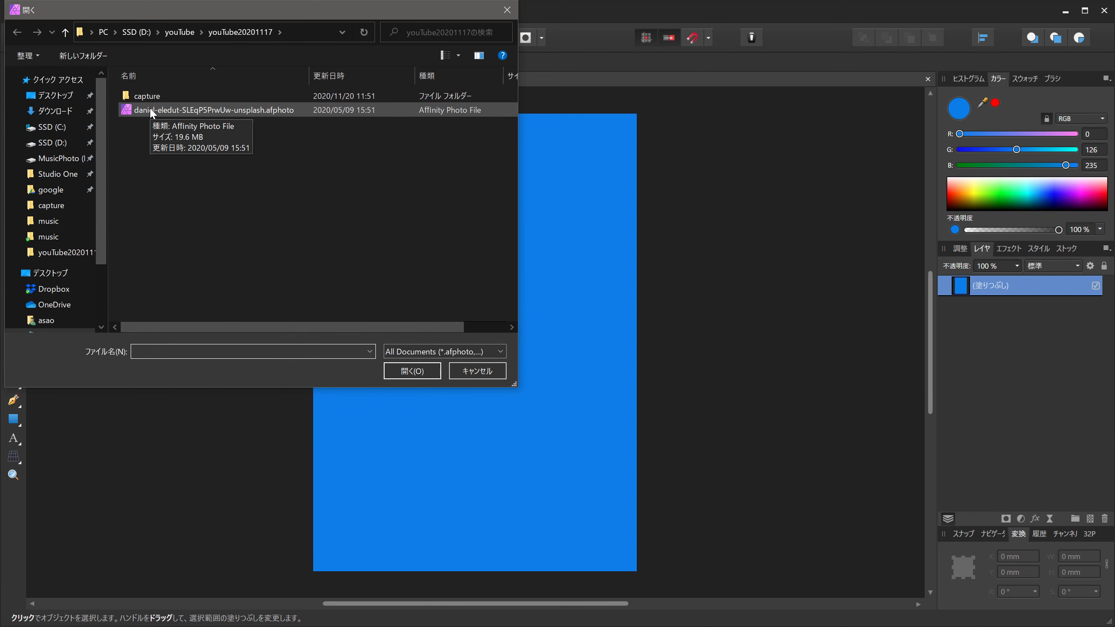
double_click(151, 110)
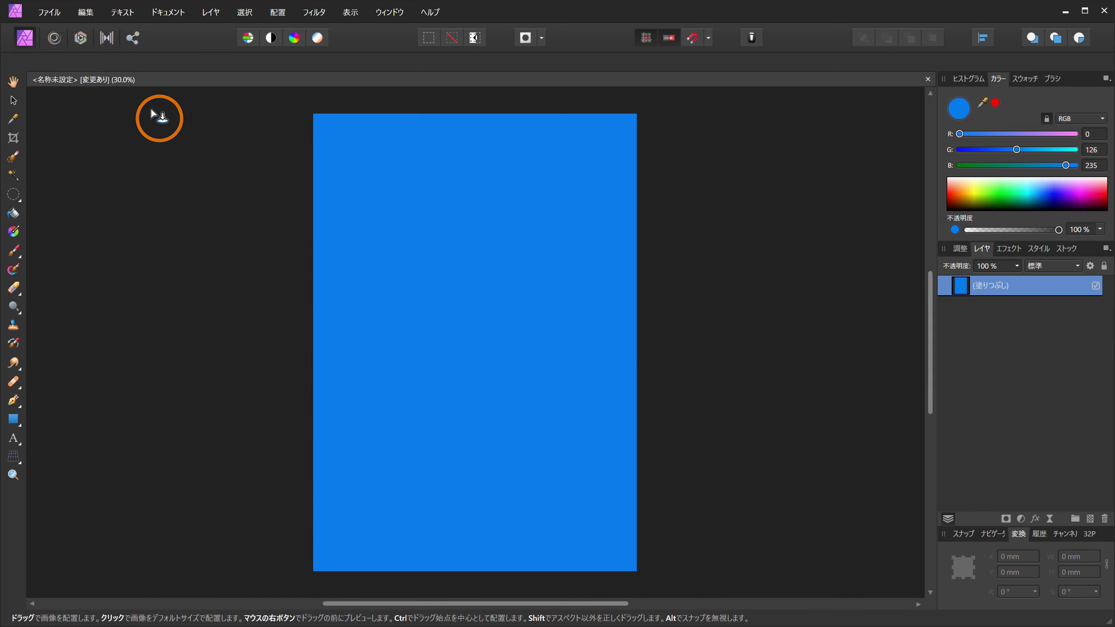
drag(385, 161, 538, 272)
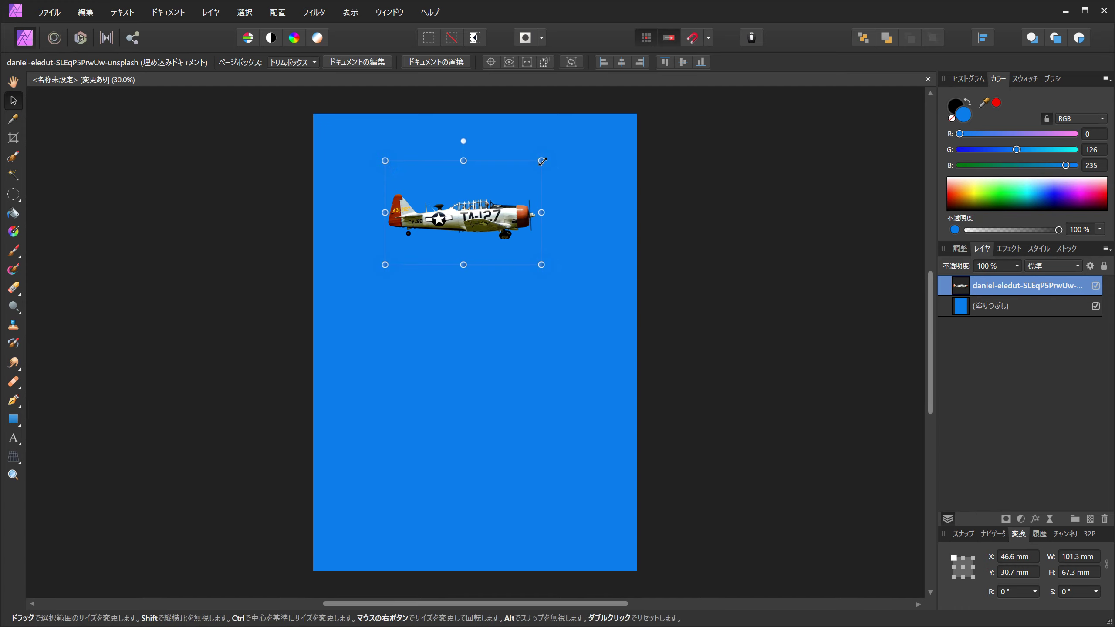
Shrink the plane image to 93.7 × 62.3 mm, keeping it level at X 46.6, Y 35.7 mm.
drag(543, 161, 529, 166)
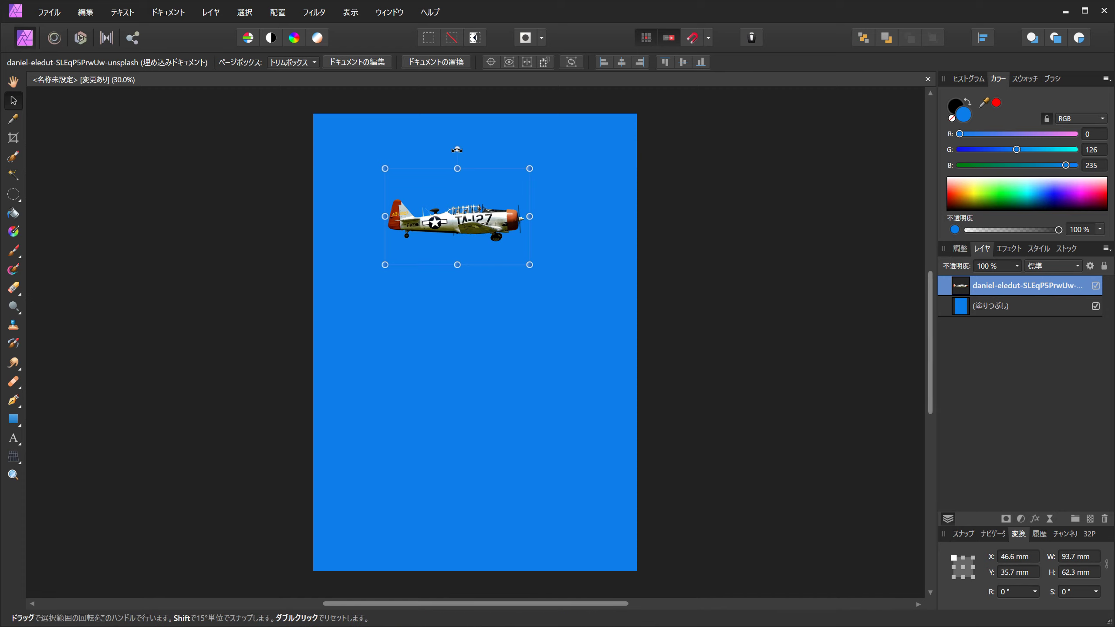
drag(457, 150, 530, 153)
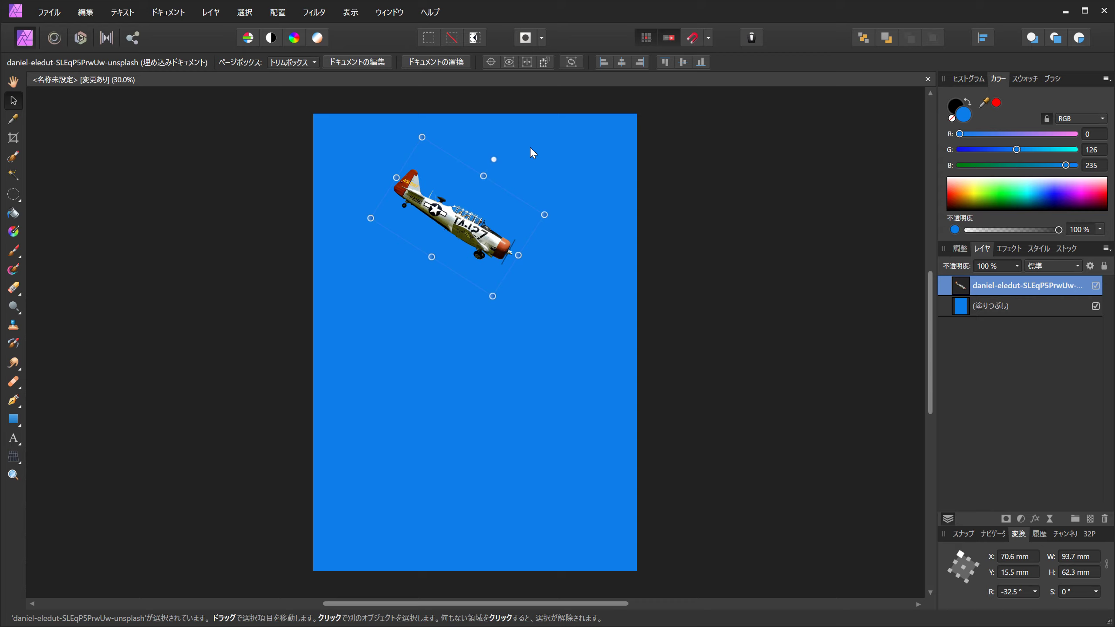
double_click(493, 161)
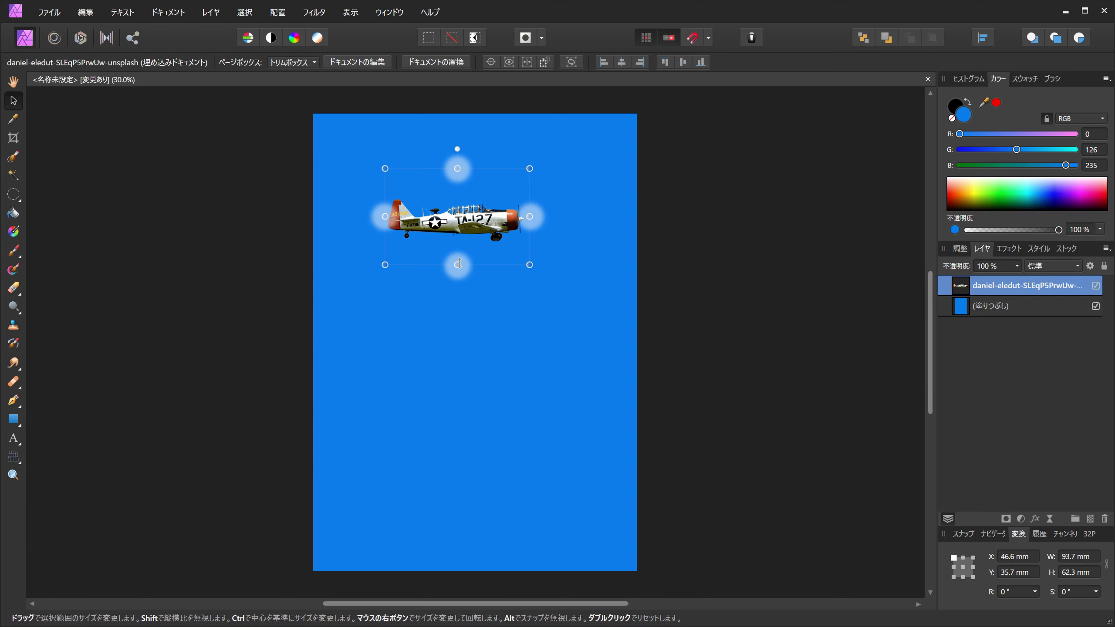
drag(457, 264, 453, 329)
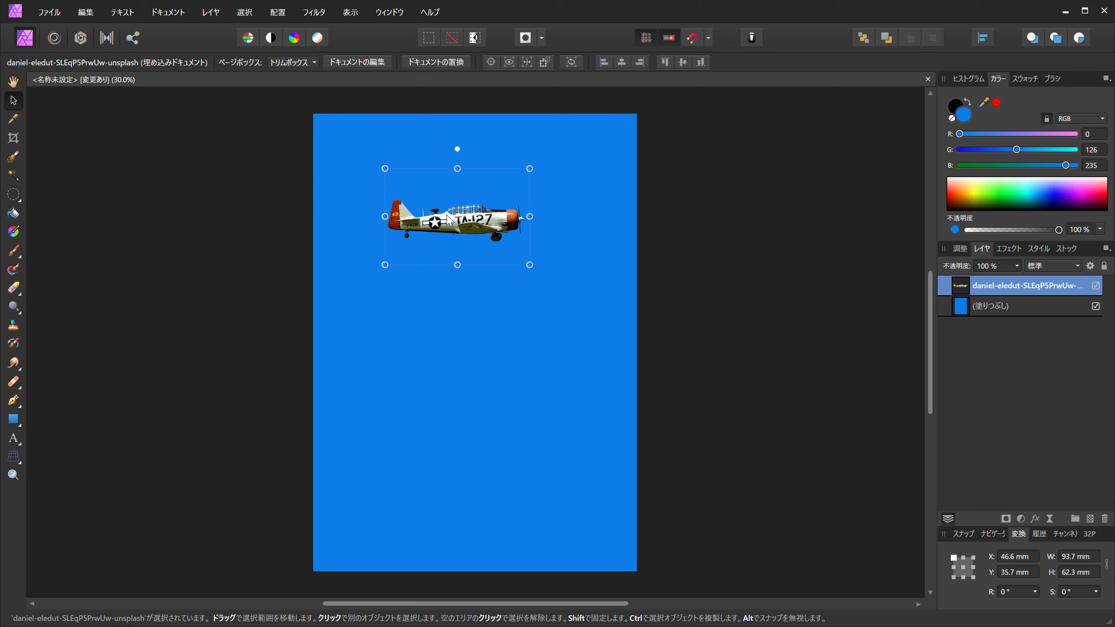
double_click(452, 228)
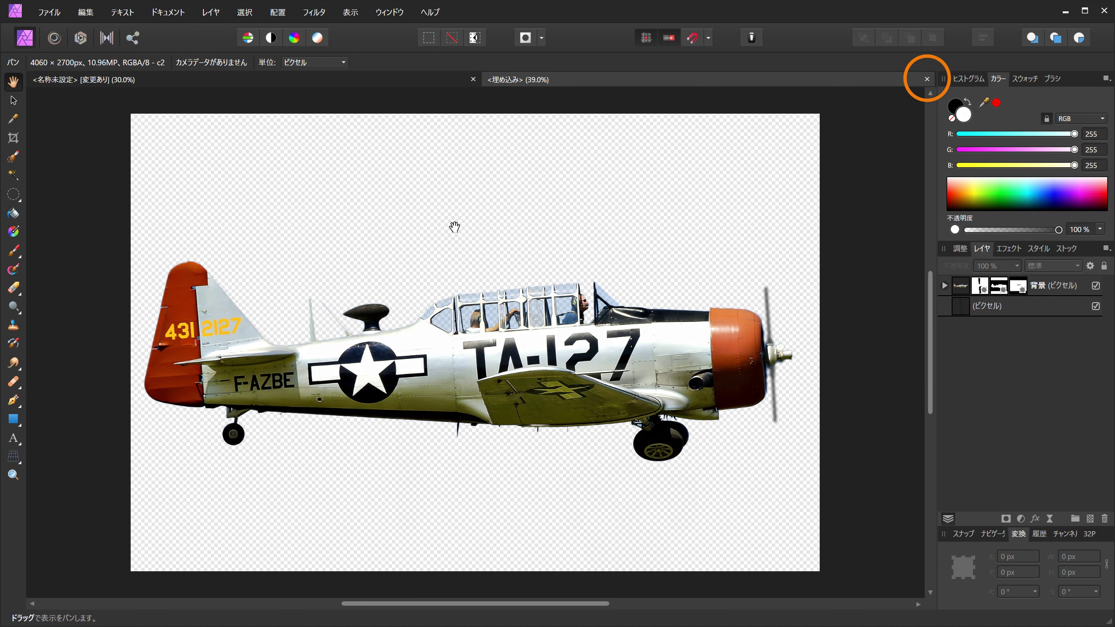
click(926, 79)
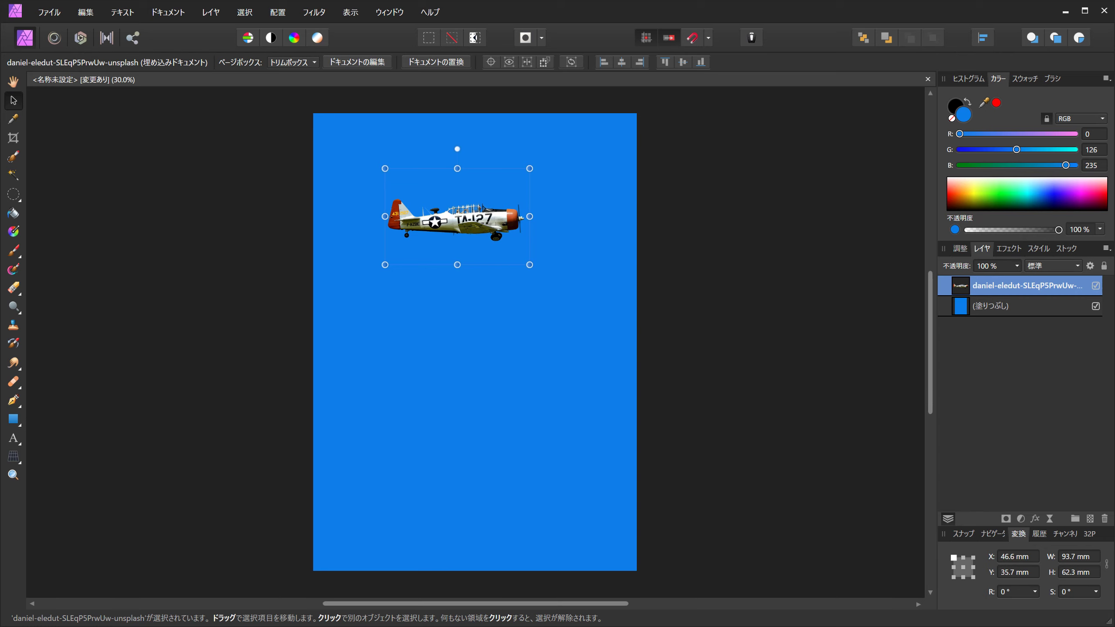
Rasterize the plane image layer, then select the blue fill layer.
click(211, 12)
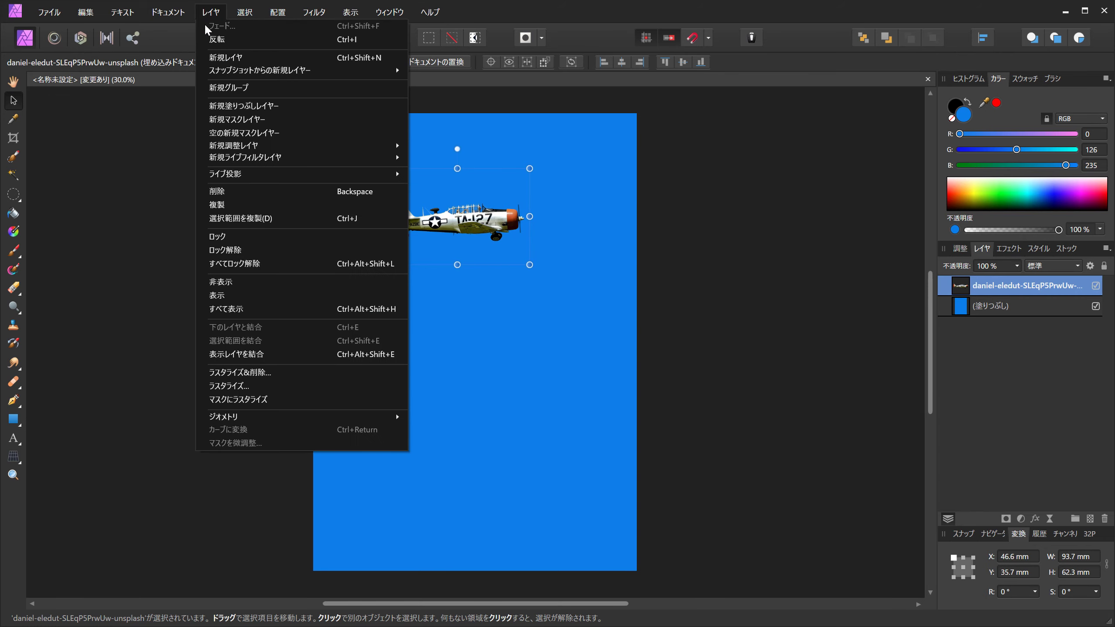
click(261, 386)
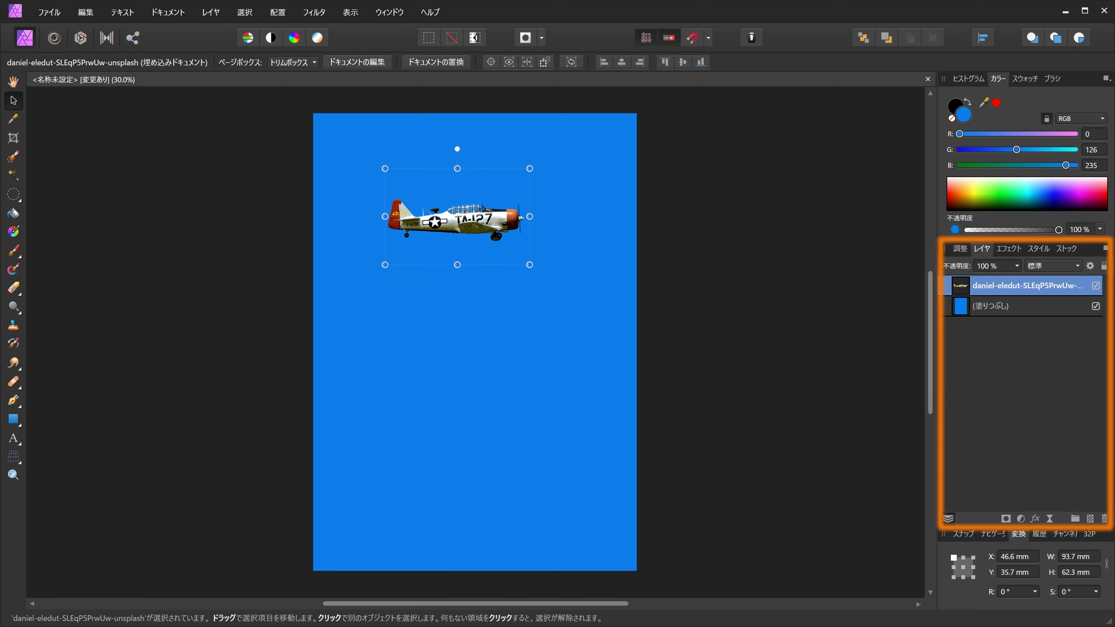
click(1044, 310)
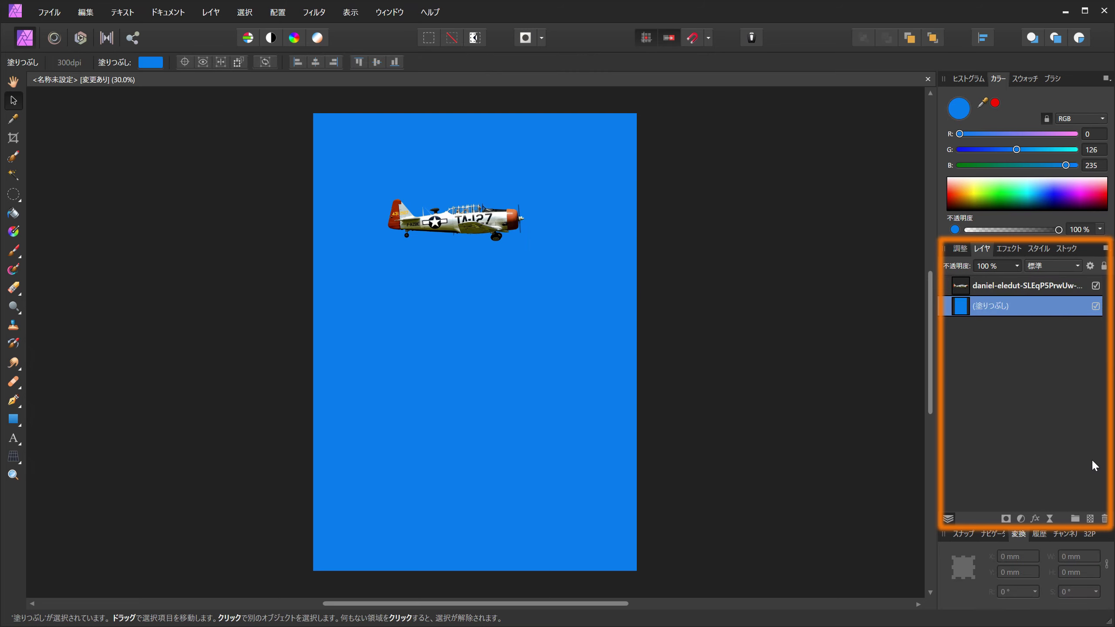
Add an empty pixel layer above the blue fill and pick the 150 px Paint Brush.
click(1088, 519)
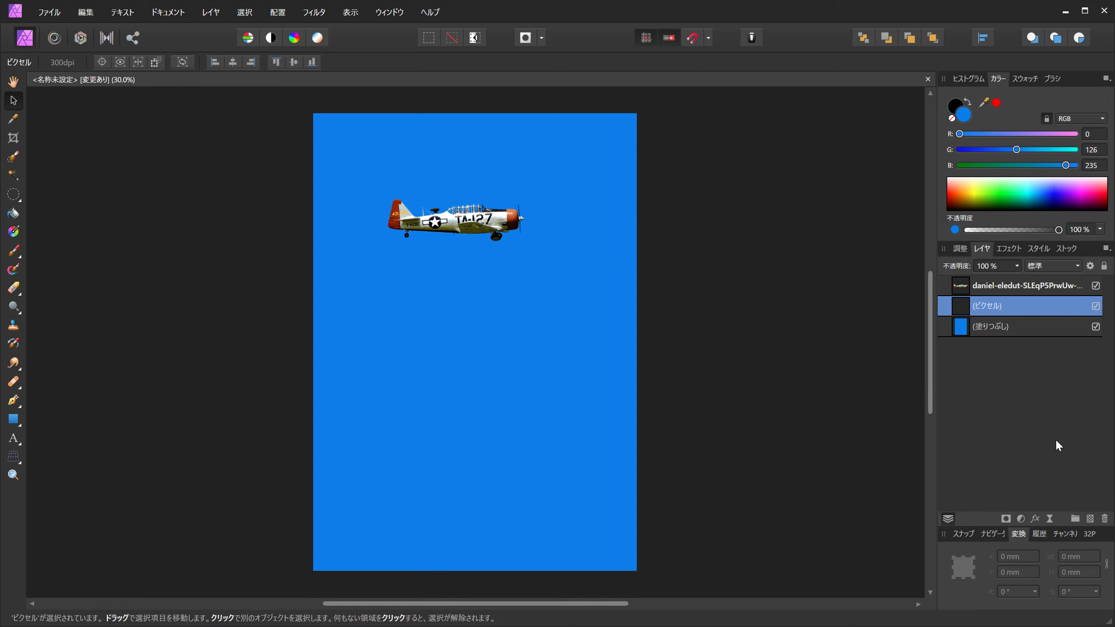
click(14, 252)
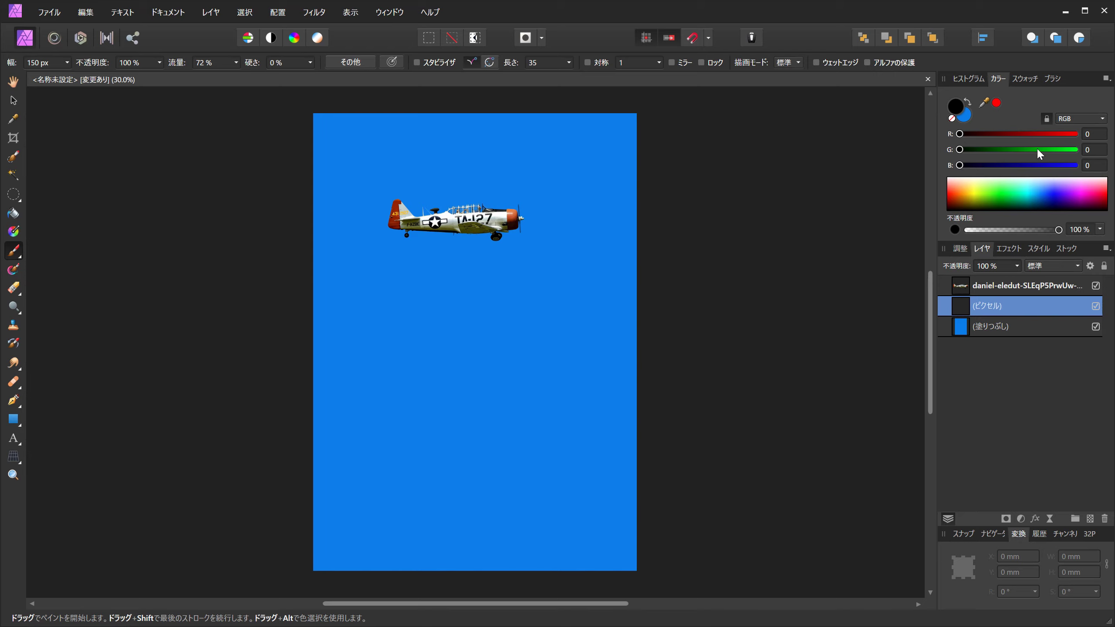
Set the brush colour to white and choose the 150 spray brush from Inksy Street Art 2.
drag(1010, 189, 1006, 167)
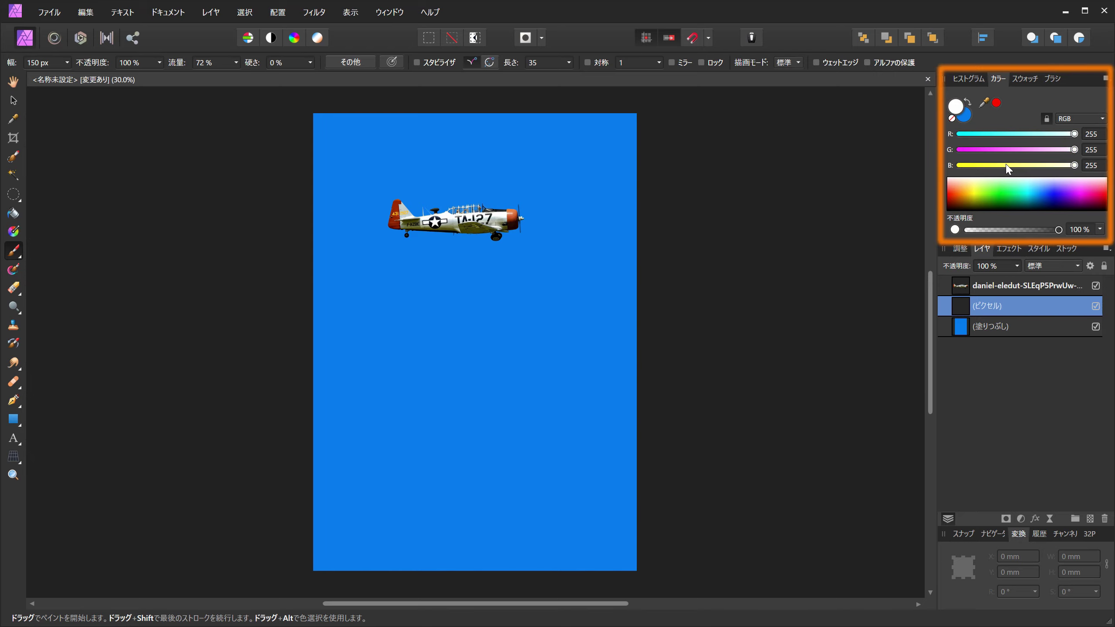
click(1052, 79)
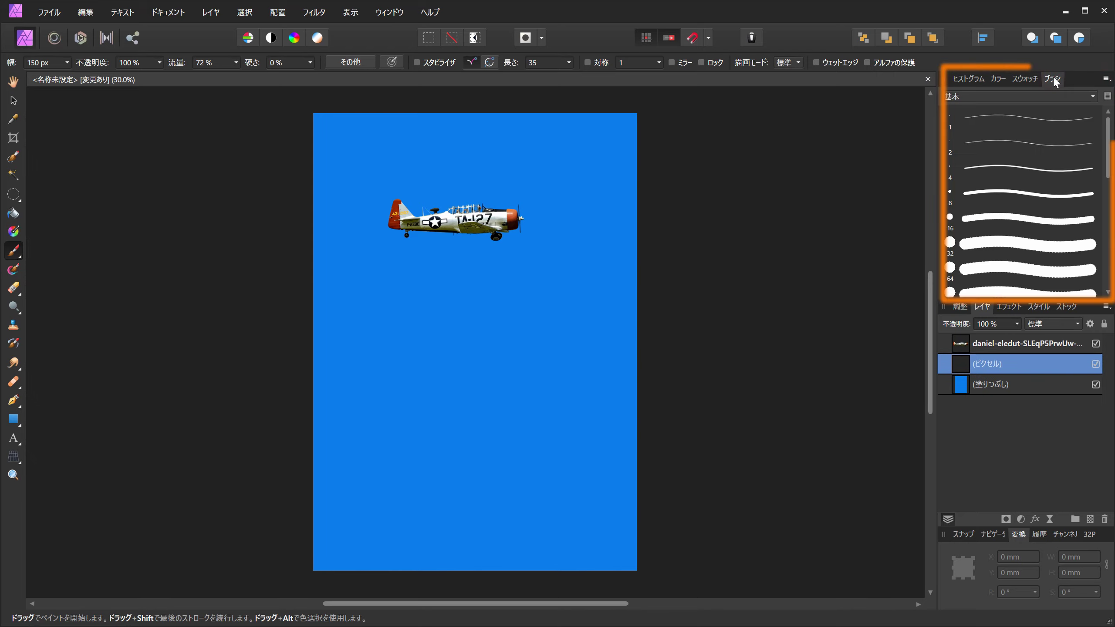
click(1046, 96)
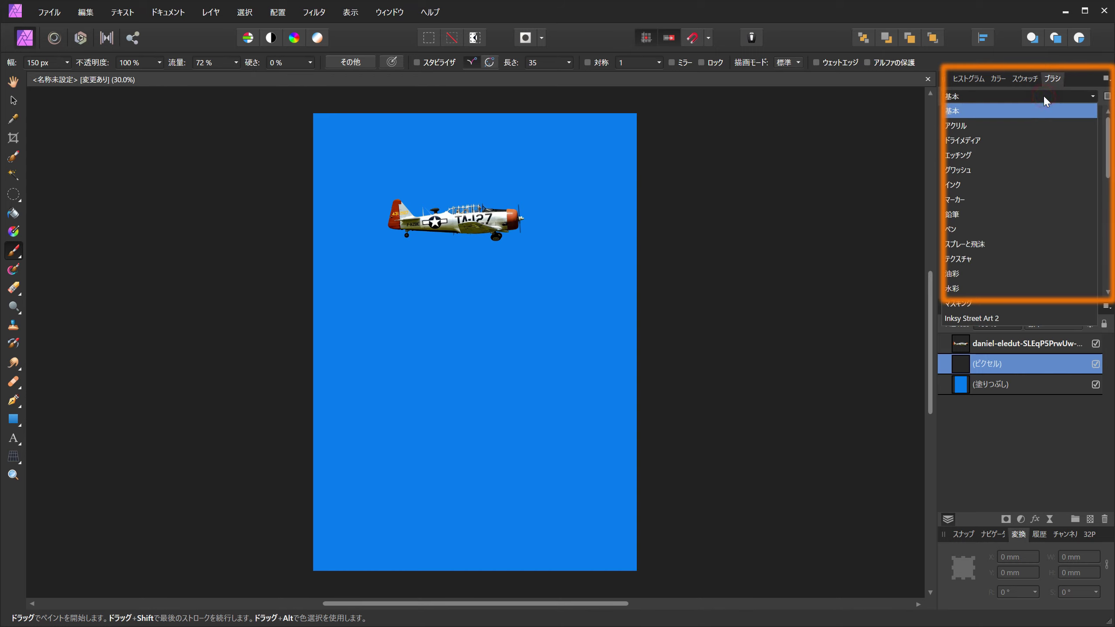
click(1013, 318)
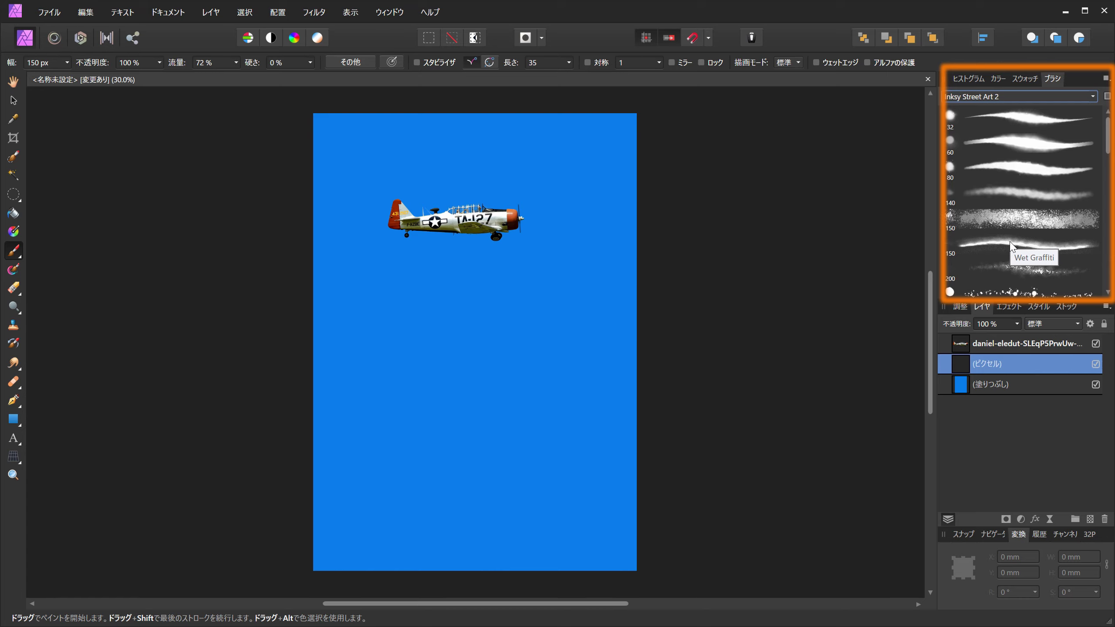
click(1083, 215)
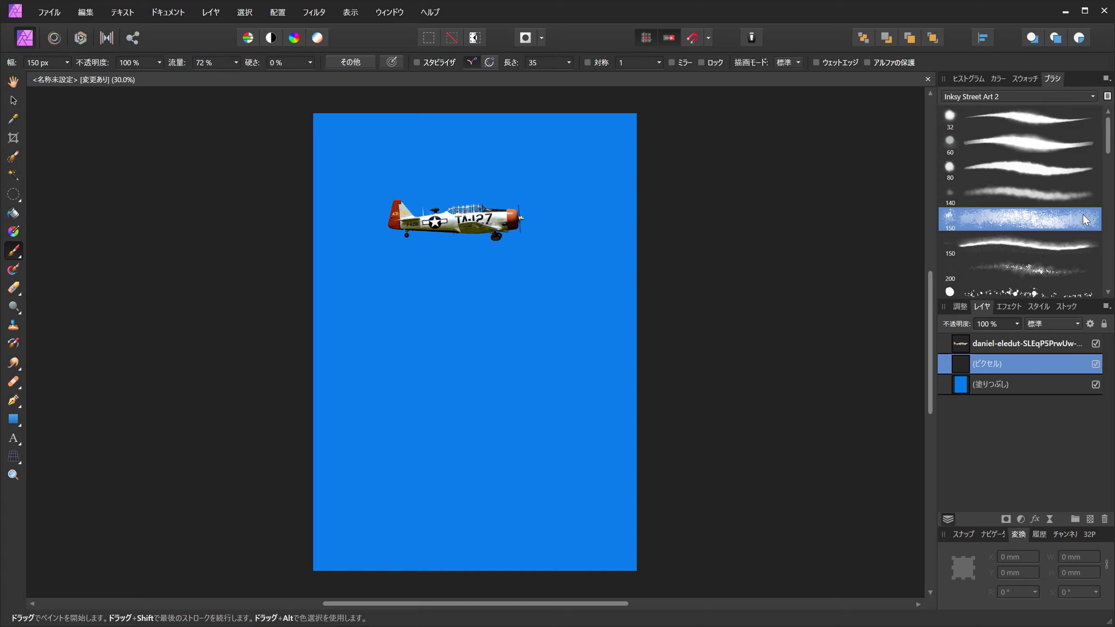
Spray a white smoke trail from the plane's tail leftward to the canvas edge, discarding test dabs.
click(491, 277)
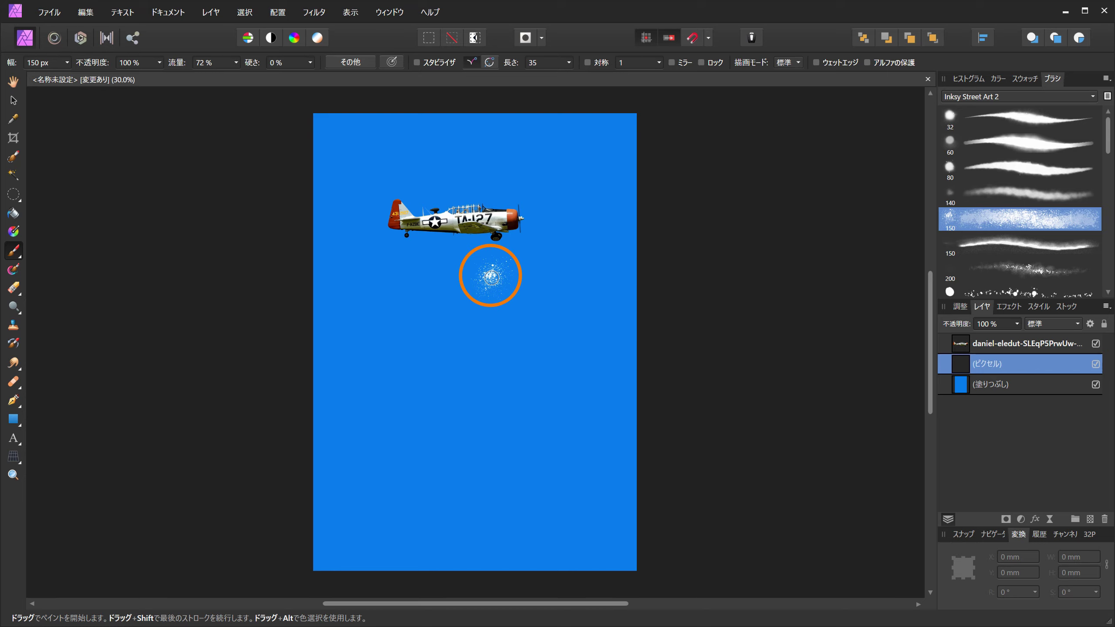
key(ctrl+z)
click(359, 216)
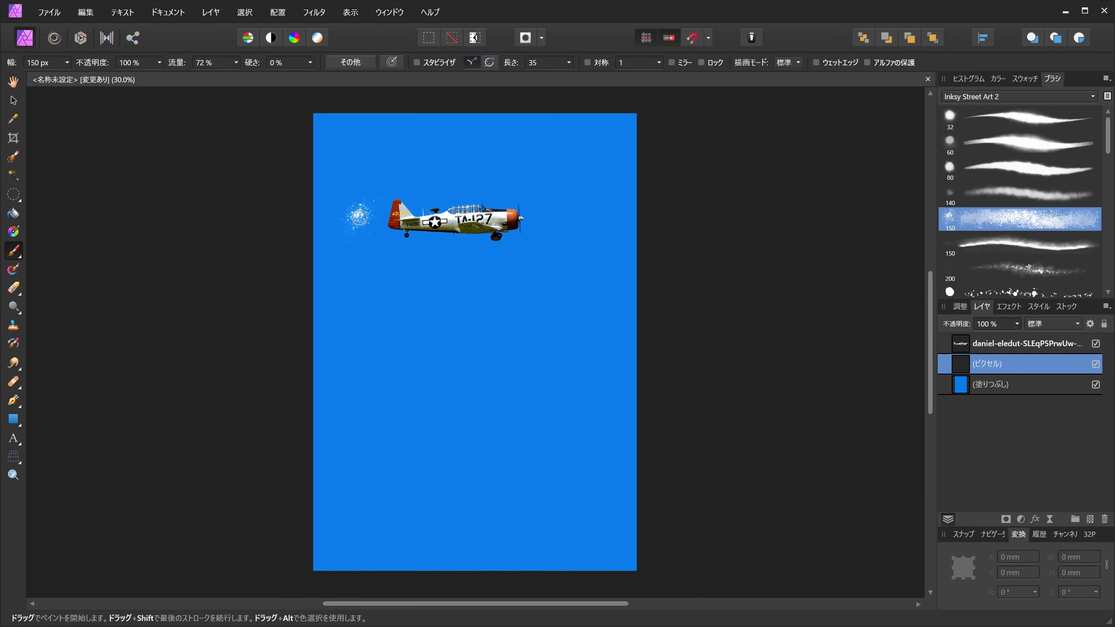
key(ctrl+z)
click(380, 217)
drag(380, 217, 329, 221)
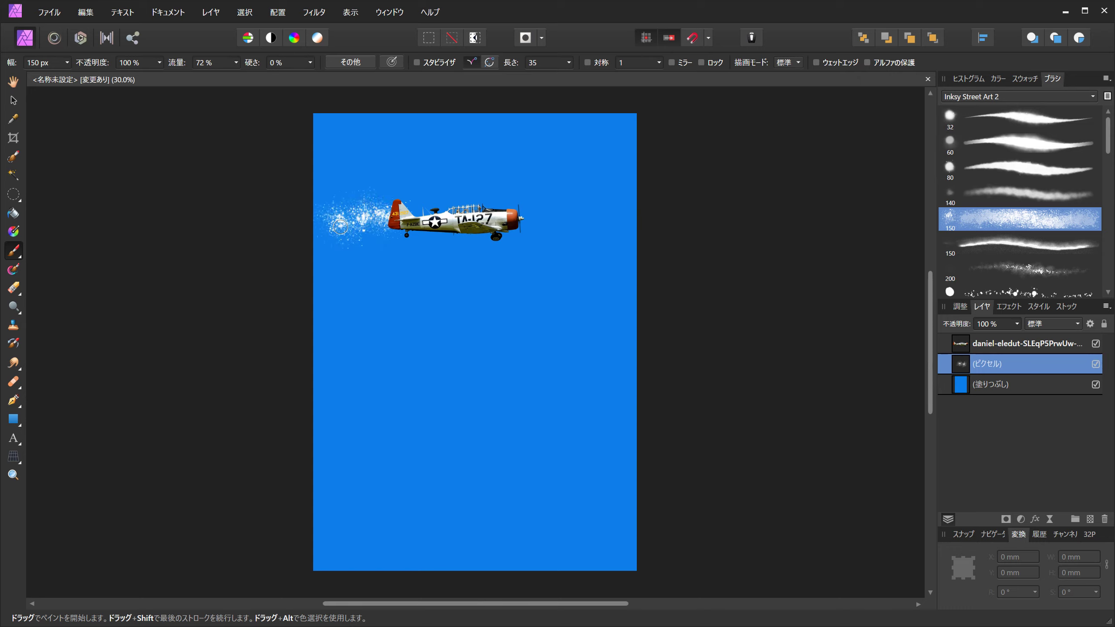
click(387, 312)
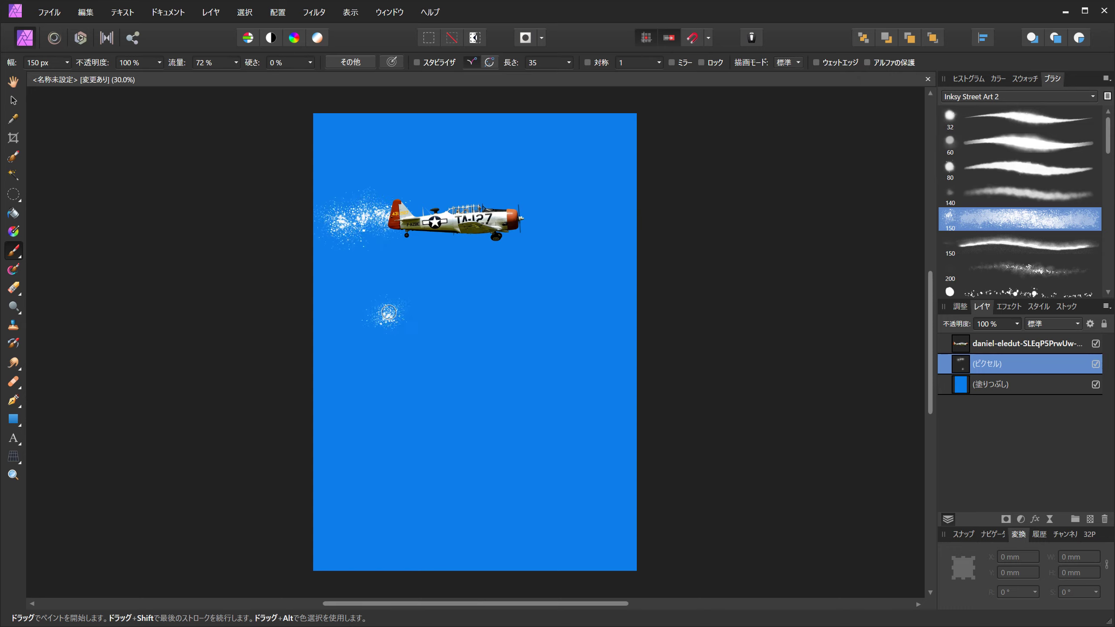
key(ctrl+z)
Extend the spray into a fuller smoke cloud and position it behind the plane's tail.
click(14, 100)
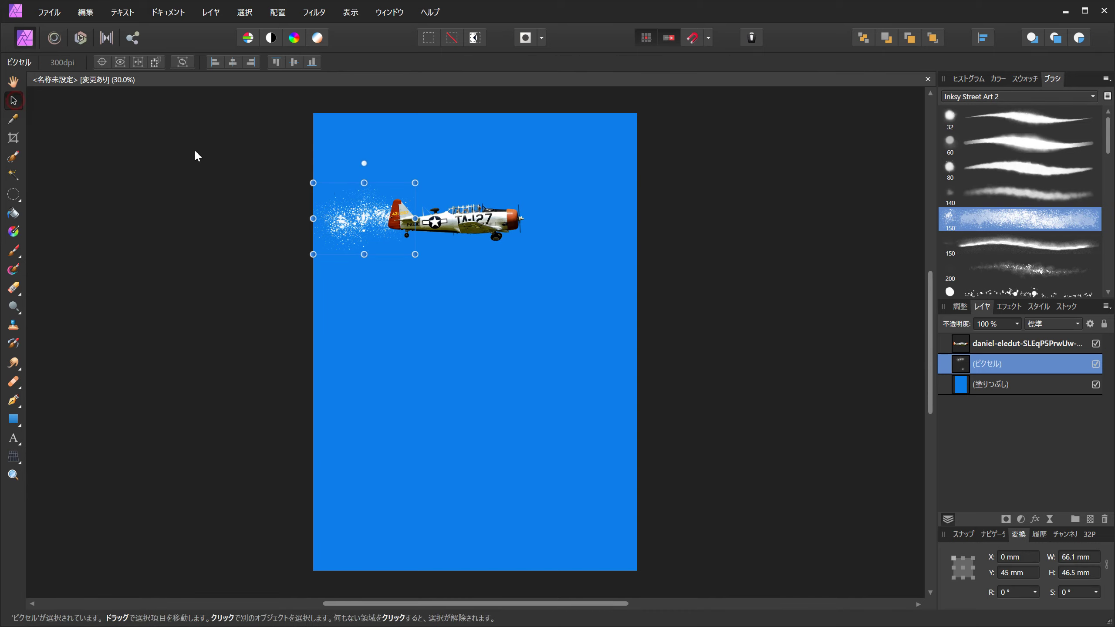
mouse_move(353, 215)
mouse_down()
mouse_move(403, 271)
mouse_move(467, 292)
mouse_up()
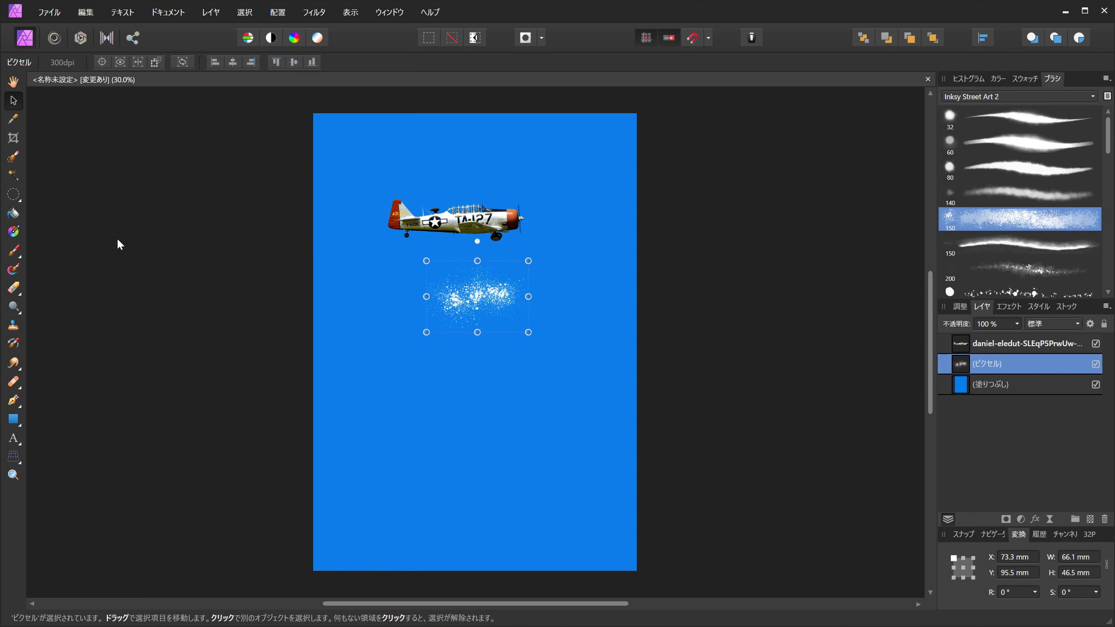
click(14, 251)
drag(439, 294, 353, 307)
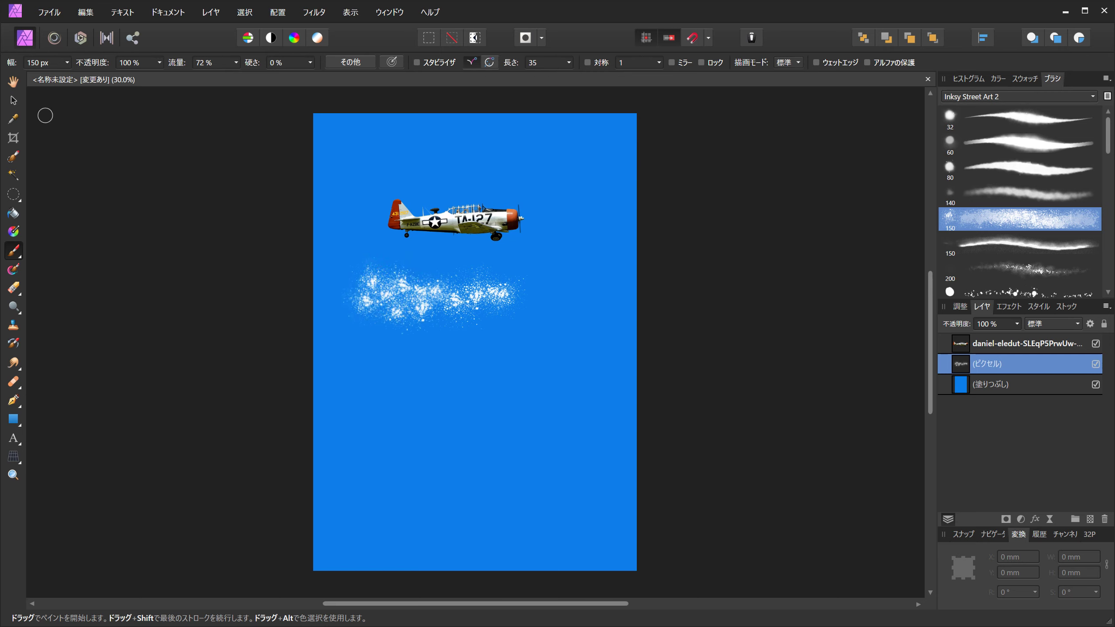
click(13, 100)
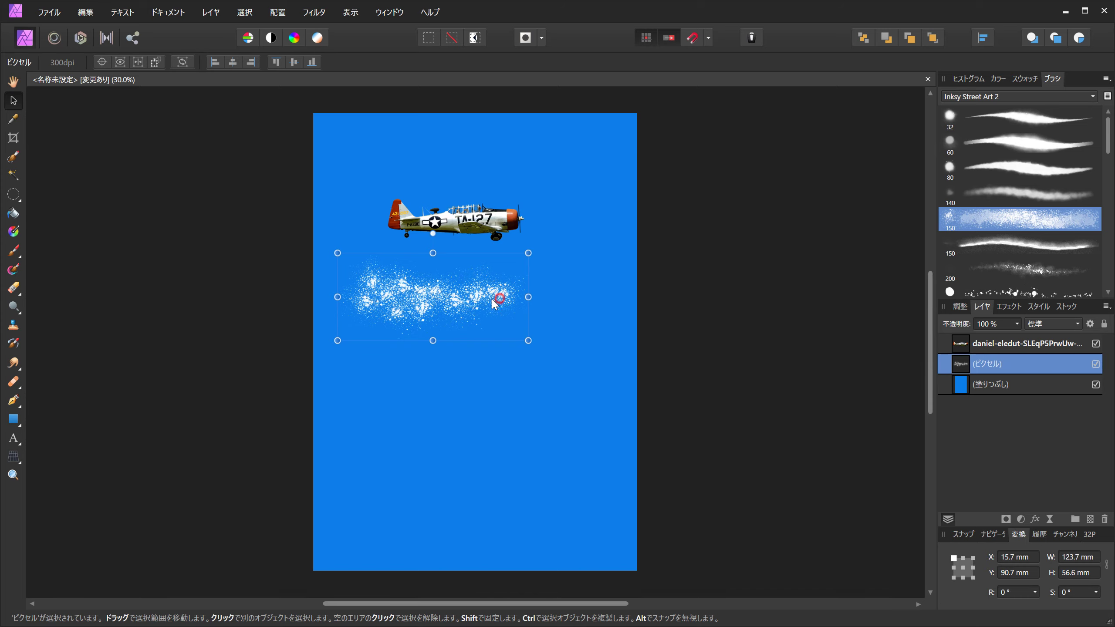
drag(500, 303, 377, 228)
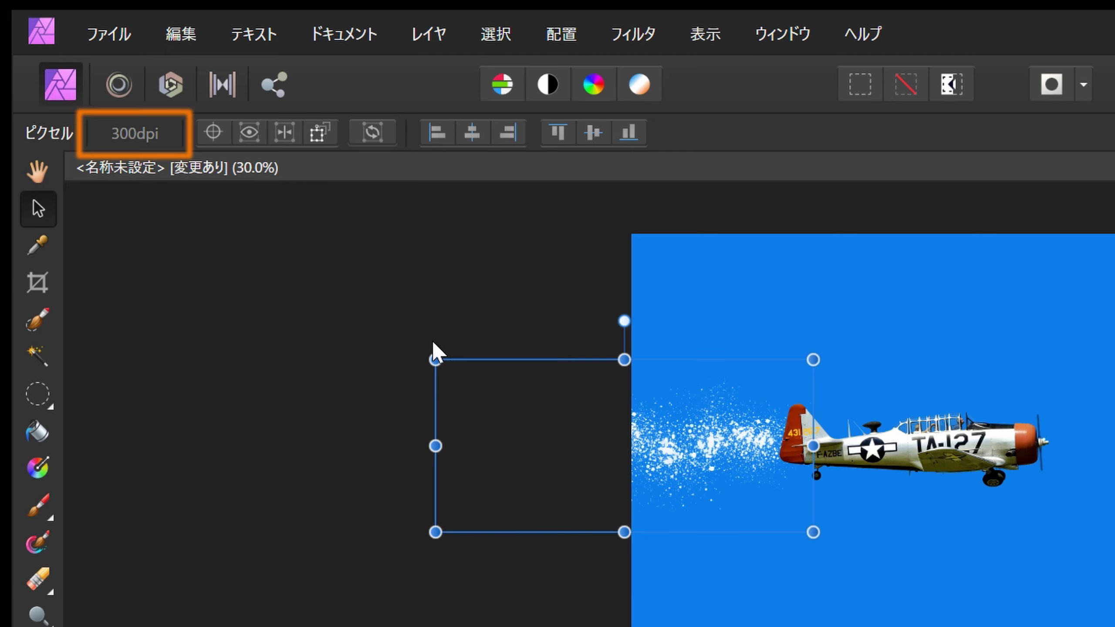
Resize the smoke trail to 120.6 × 55.1 mm past the left edge, then select it with the plane.
drag(435, 359, 613, 440)
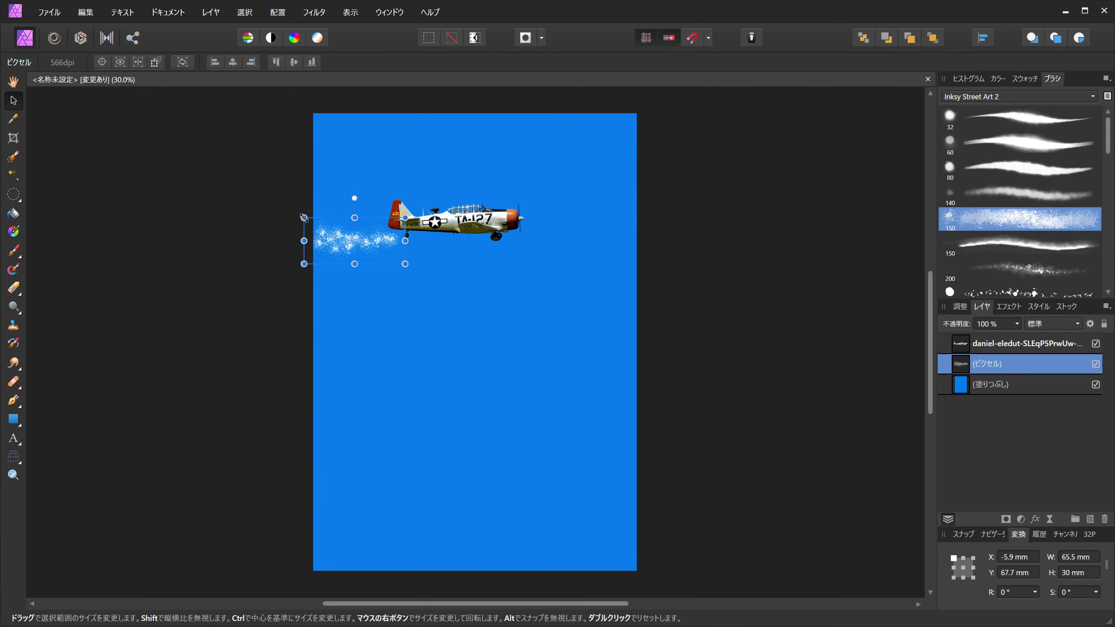
drag(303, 217, 233, 163)
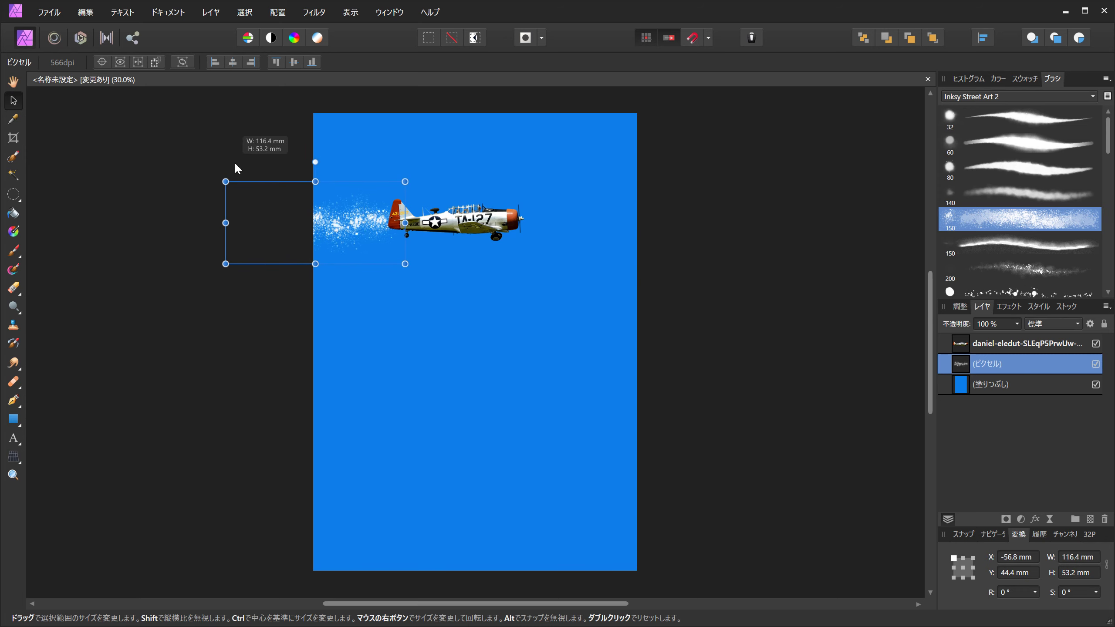
drag(225, 181, 219, 179)
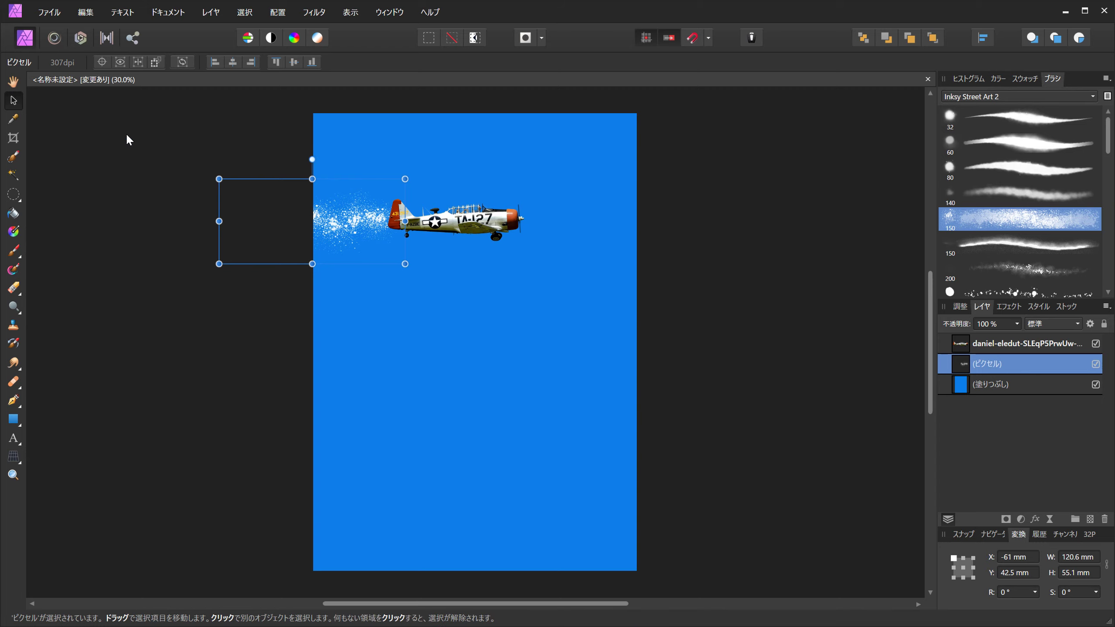
drag(138, 129, 664, 353)
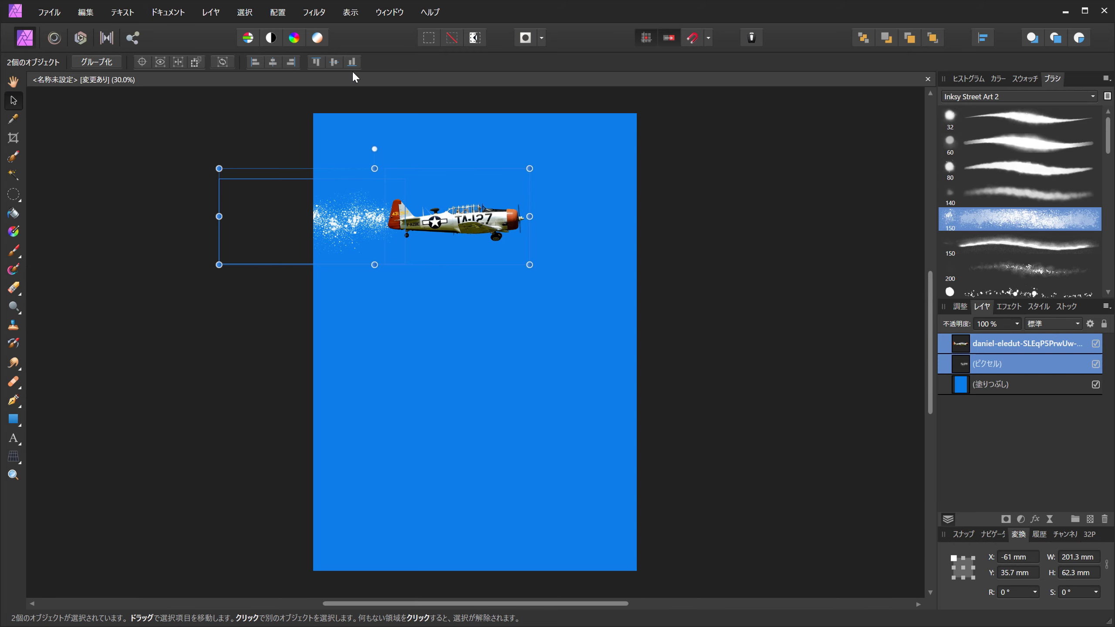
Group the plane with its smoke trail and move the group to X -7.1 mm, Y 17.4 mm.
click(277, 11)
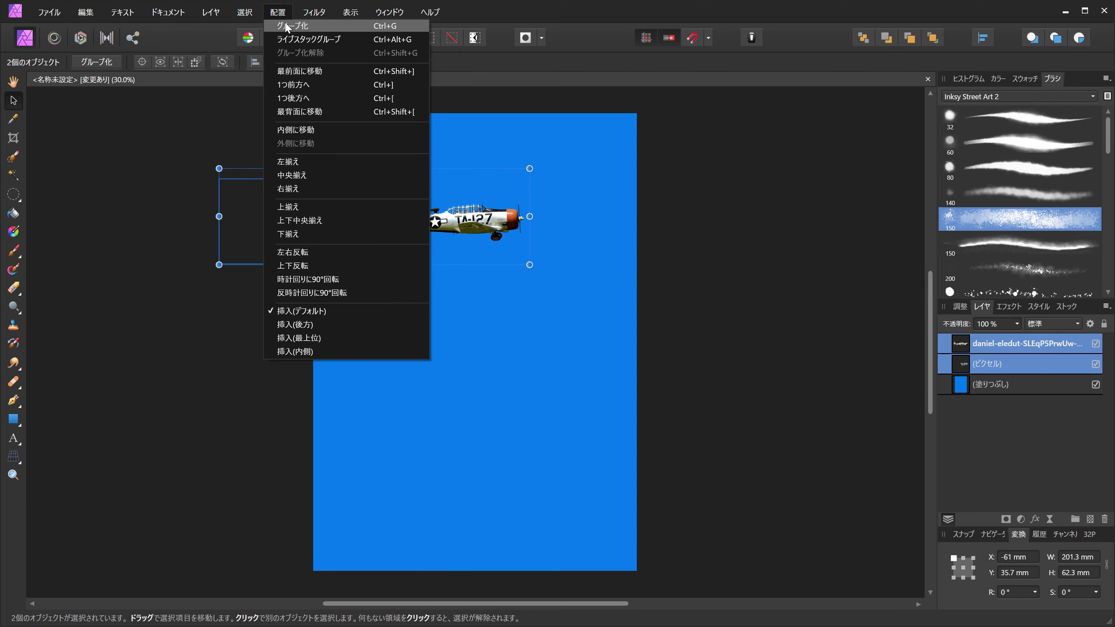
click(287, 27)
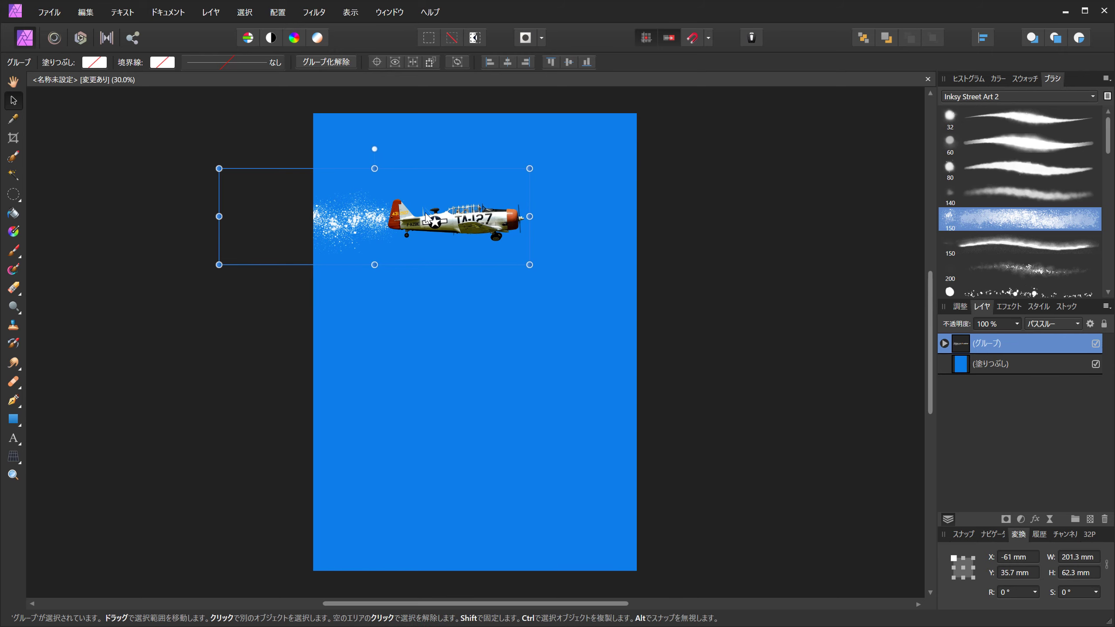
drag(432, 212, 514, 186)
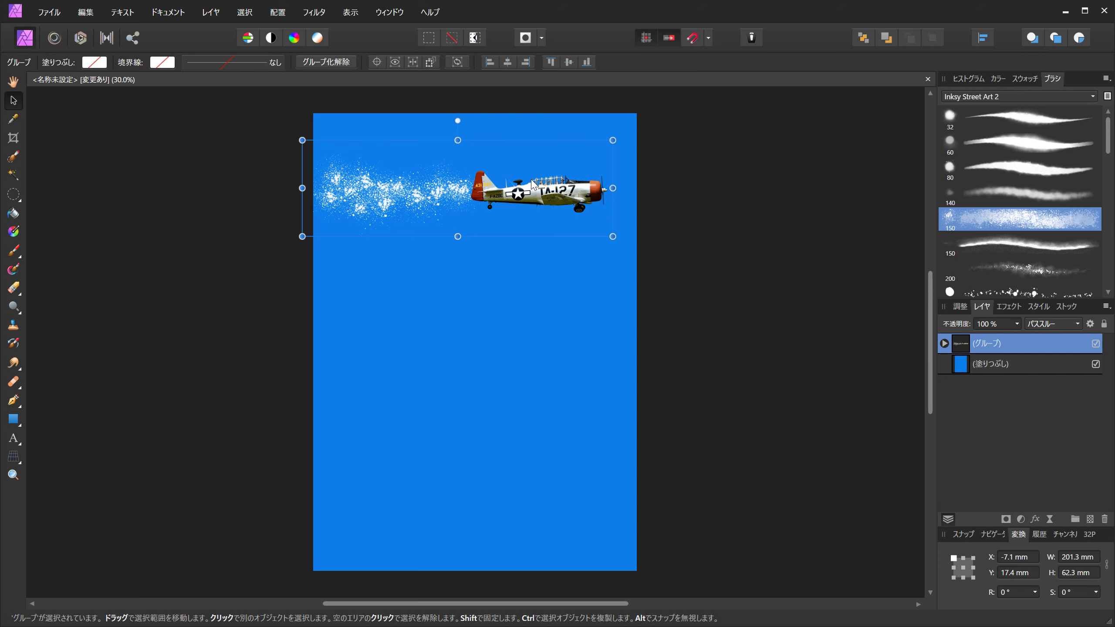
Duplicate the group lower, shrink it to 105.5 × 32.7 mm and rotate it -36.5°.
ctrl+drag(522, 197, 520, 361)
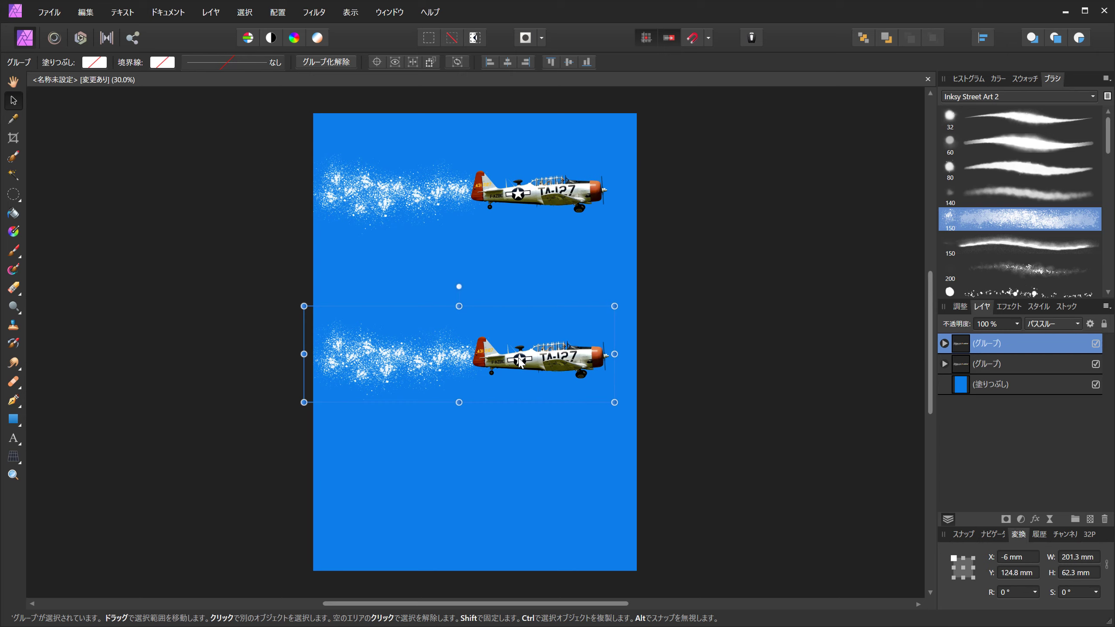
mouse_move(303, 306)
mouse_down()
mouse_move(404, 329)
mouse_move(448, 355)
mouse_up()
mouse_move(535, 336)
mouse_down()
mouse_move(556, 328)
mouse_move(570, 337)
mouse_up()
mouse_move(551, 401)
mouse_down()
mouse_move(453, 368)
mouse_move(390, 364)
mouse_up()
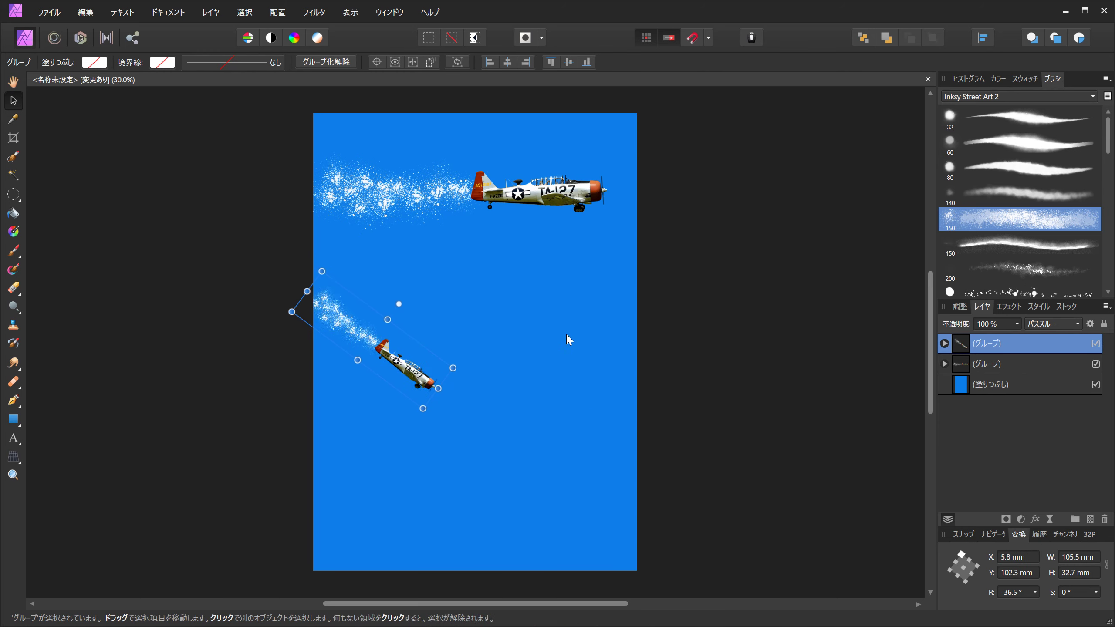